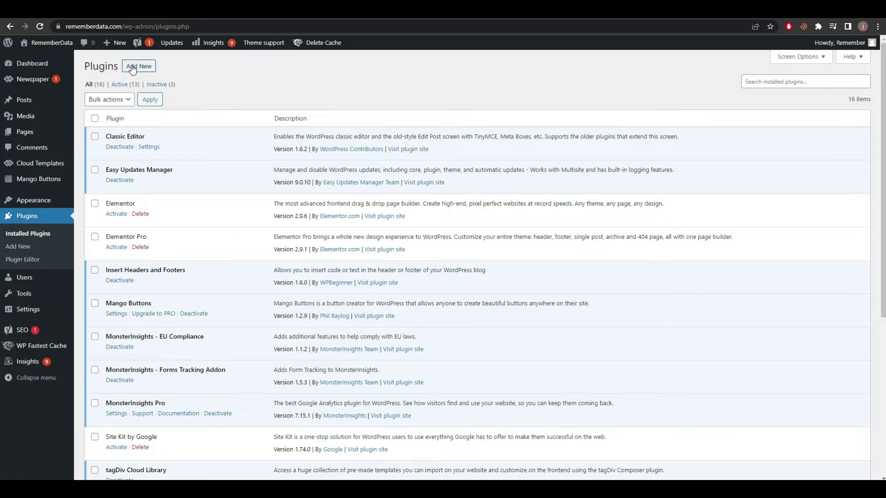
# Search the plugin directory for "site kit" and activate the Site Kit by Google plugin
pyautogui.click(133, 68)
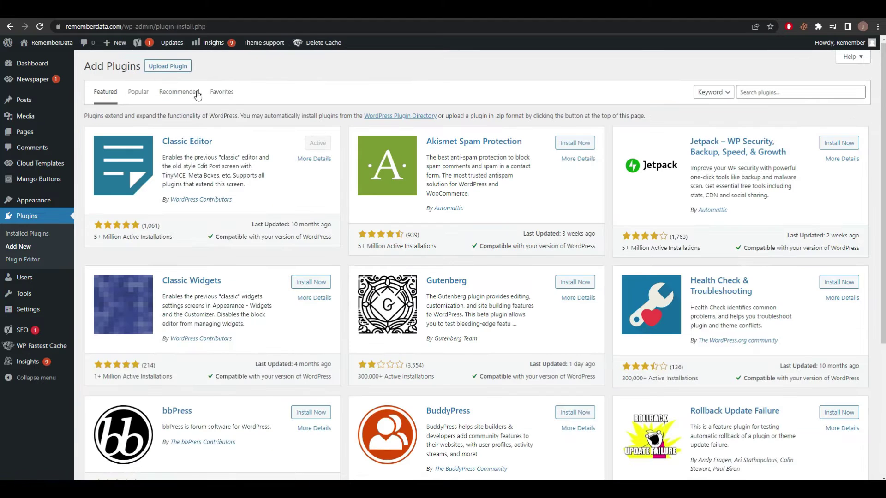
pyautogui.click(781, 91)
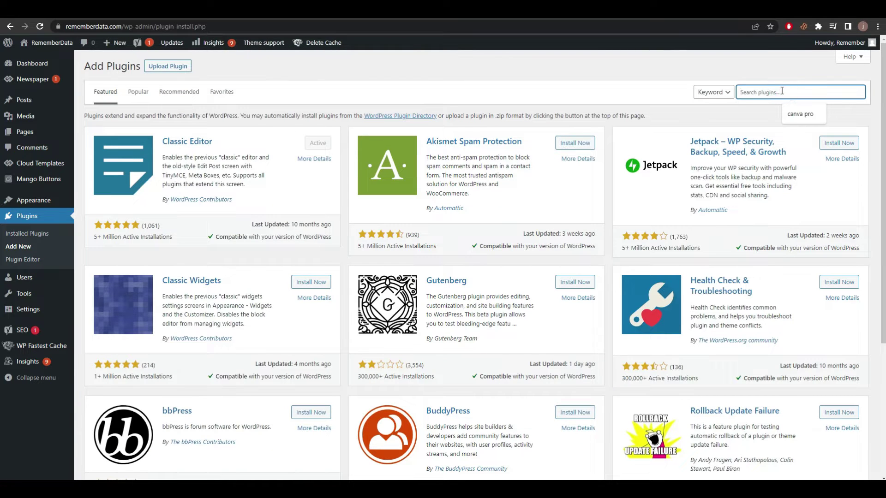
pyautogui.write('google')
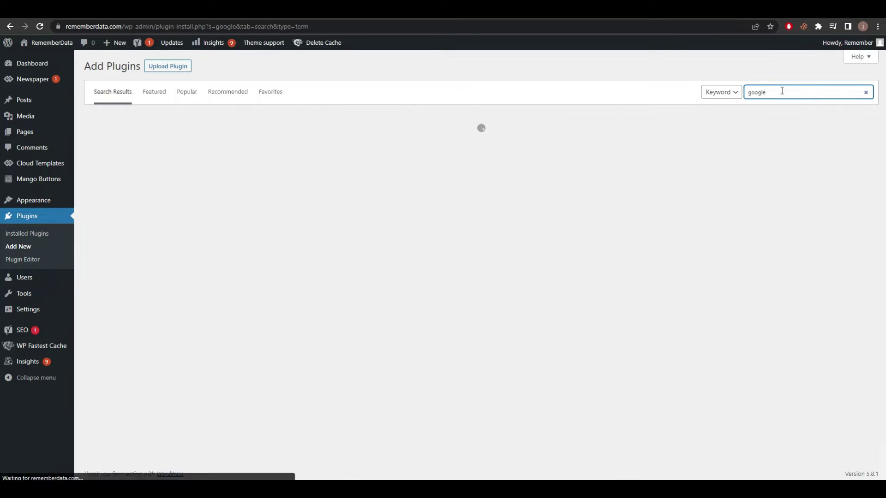
pyautogui.press('BackSpace')
pyautogui.press('BackSpace')
pyautogui.press('BackSpace')
pyautogui.press('BackSpace')
pyautogui.press('BackSpace')
pyautogui.write('site kit')
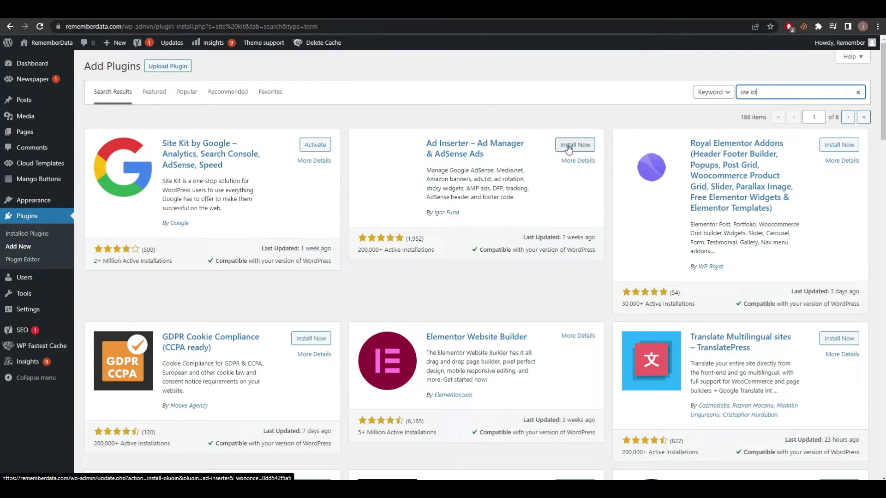
pyautogui.click(320, 148)
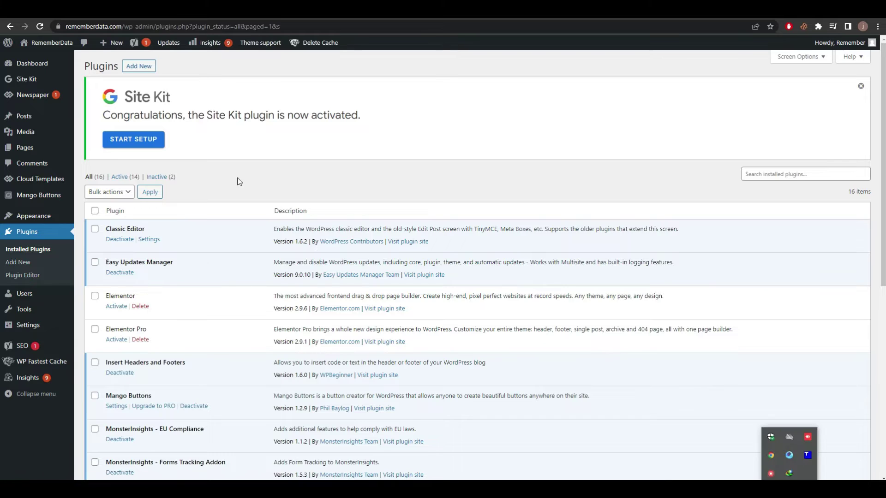
pyautogui.click(238, 178)
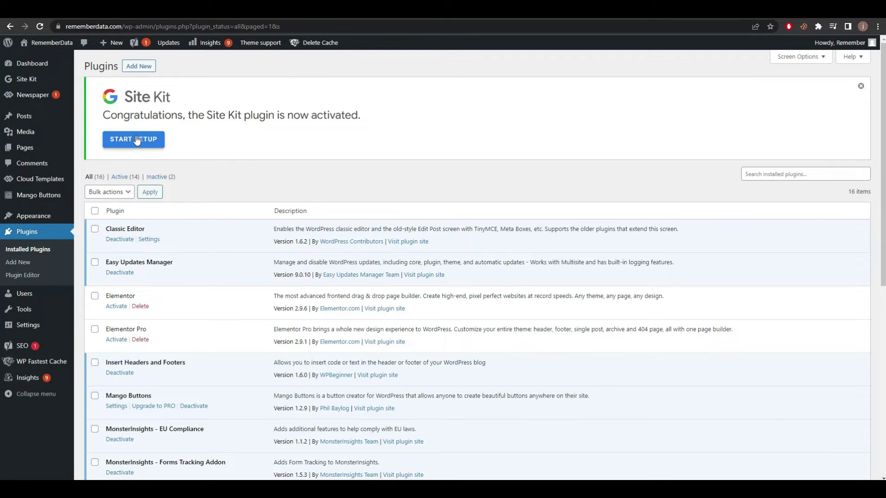
# Start the Site Kit setup with Google Analytics connected and anonymous usage sharing enabled, signing in with the existing Google account
pyautogui.click(30, 81)
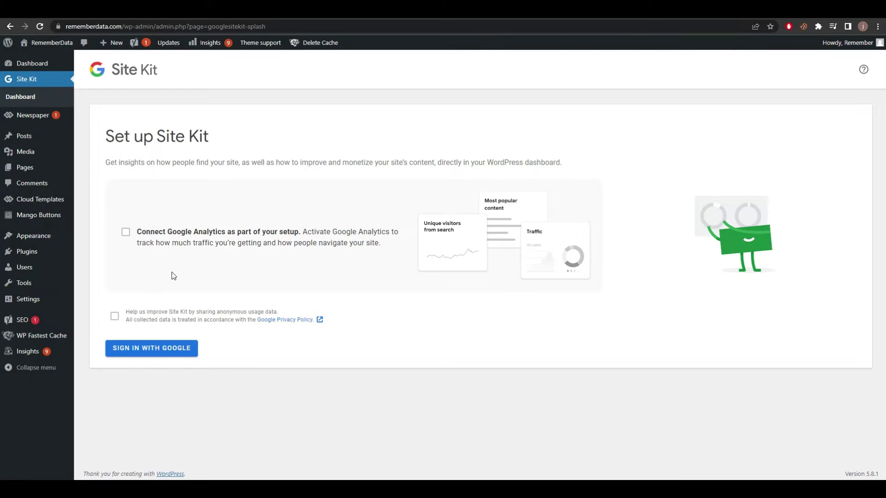
pyautogui.click(126, 232)
pyautogui.click(114, 316)
pyautogui.click(147, 353)
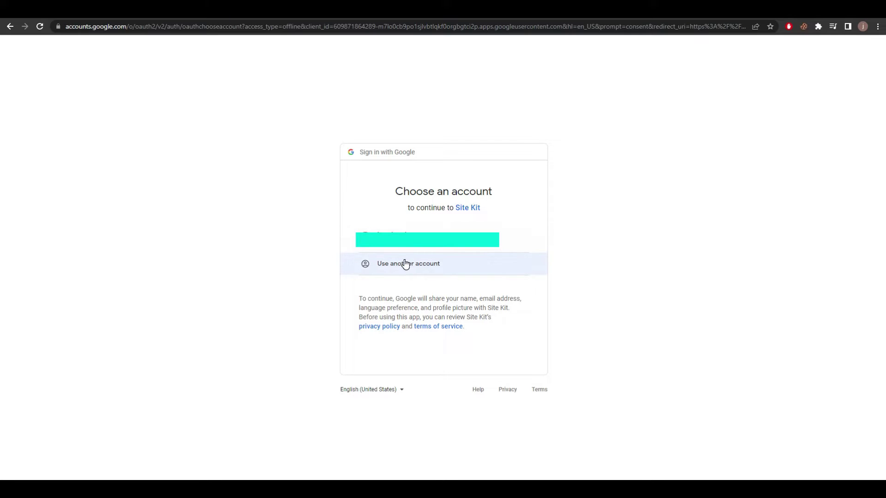
pyautogui.click(491, 249)
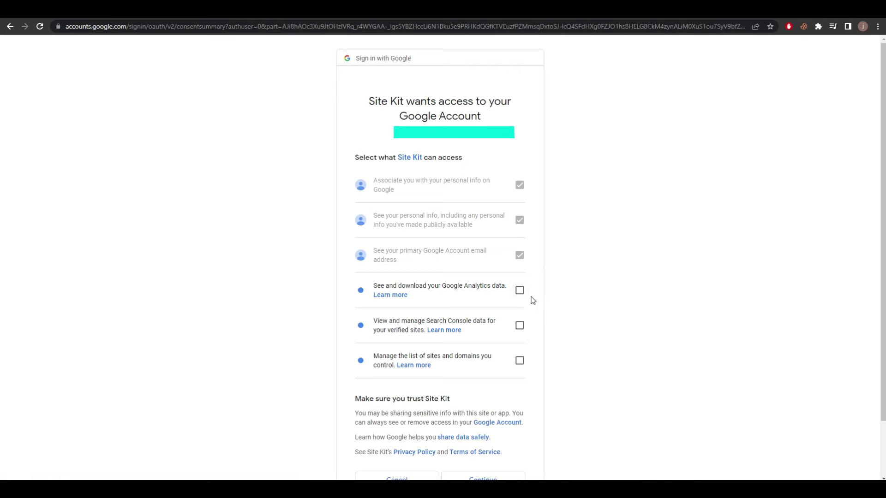
# Grant Site Kit access to Google Analytics data, Search Console data and the list of controlled sites and domains
pyautogui.click(520, 290)
pyautogui.click(519, 325)
pyautogui.click(520, 361)
pyautogui.scroll(-2, 507, 364)
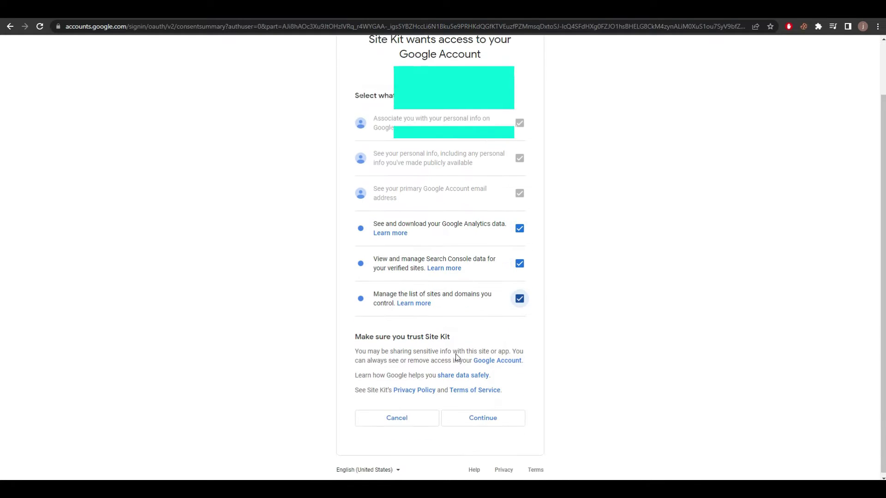
pyautogui.click(475, 417)
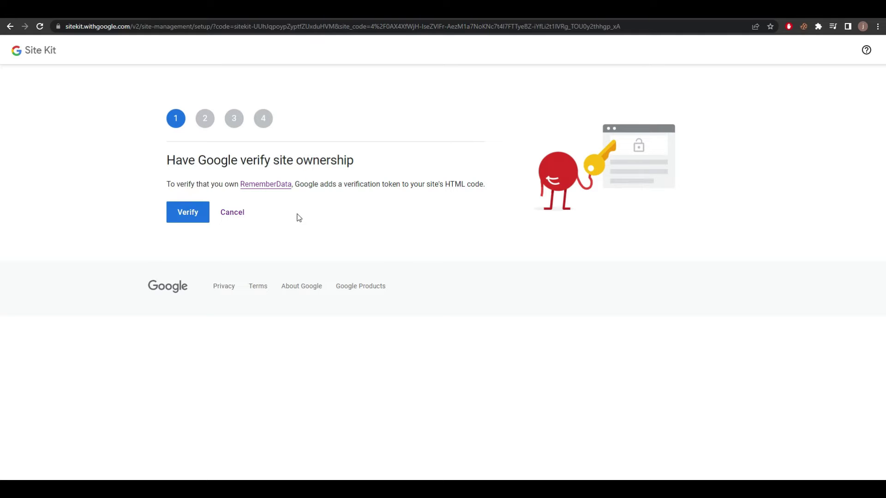
# Complete the Site Kit setup stages from site ownership verification through Search Console, proceeding to the Google Analytics setup
pyautogui.click(194, 222)
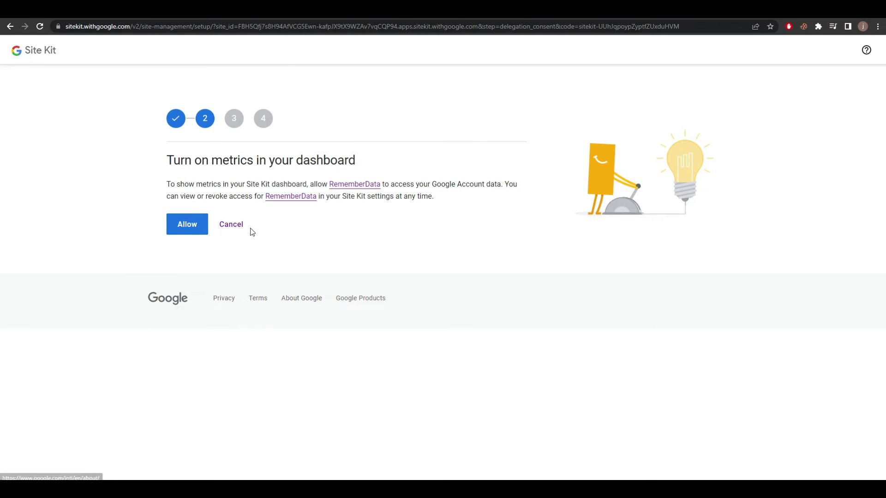
pyautogui.click(183, 226)
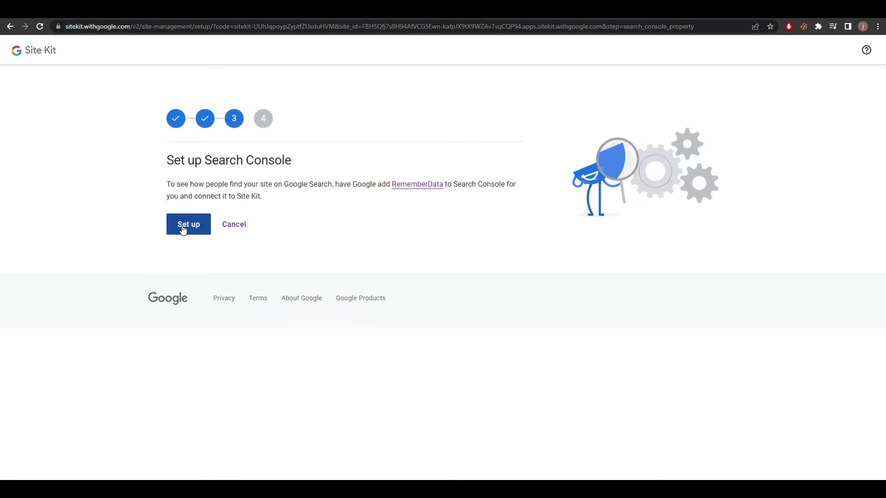
pyautogui.click(182, 226)
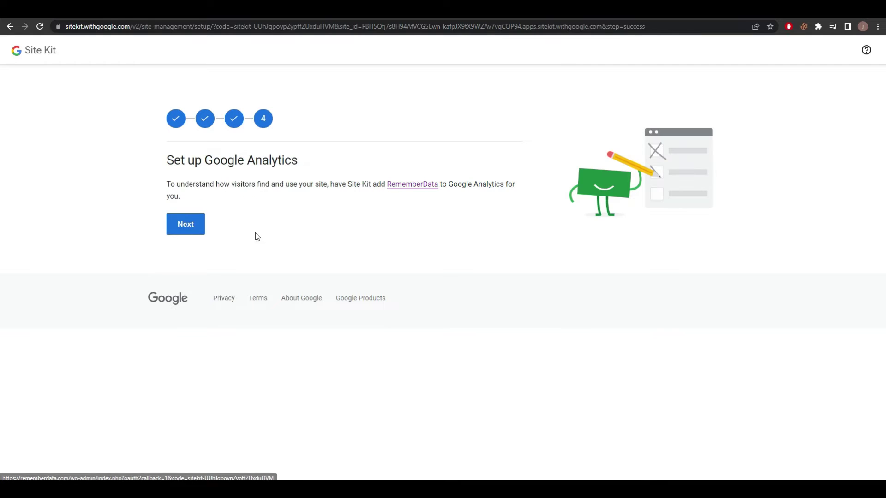
pyautogui.click(181, 231)
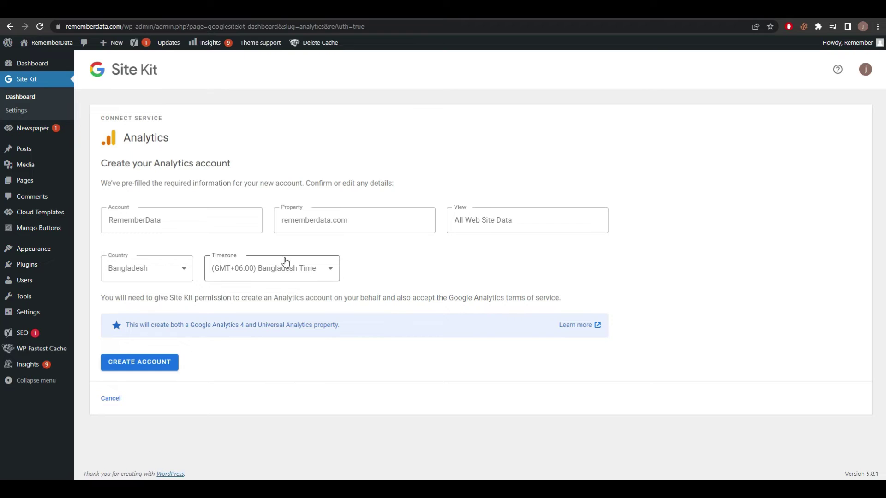
# Check the prefilled account, property and view fields and create the Analytics account with those details
pyautogui.click(178, 223)
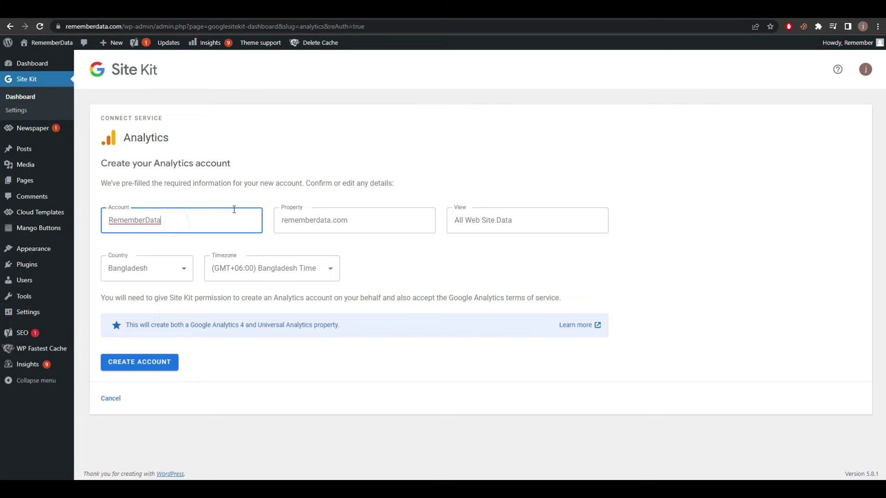
pyautogui.click(366, 217)
pyautogui.click(530, 217)
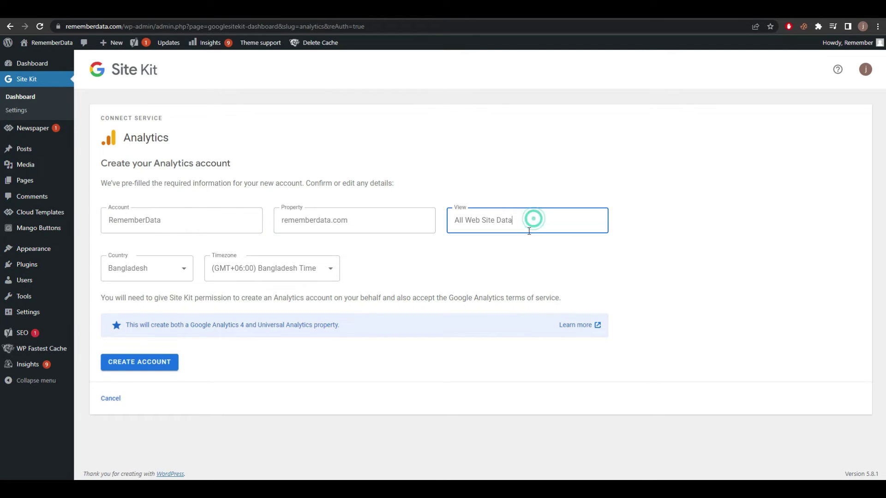
pyautogui.click(436, 268)
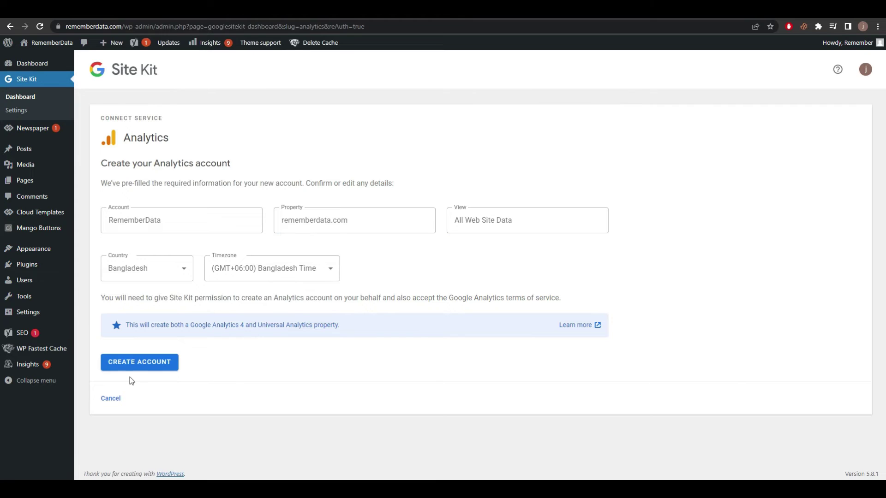
pyautogui.click(143, 365)
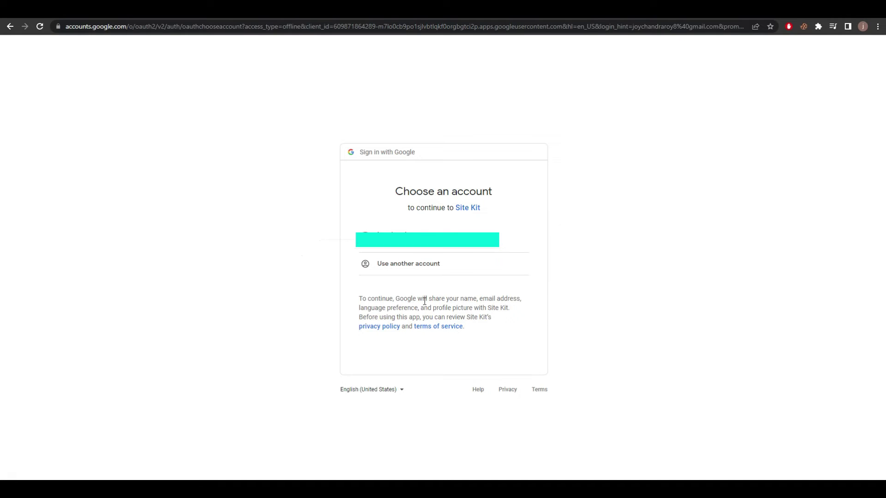
# Choose the Google account and allow Site Kit to create a new Analytics account and edit Analytics management entities
pyautogui.click(435, 249)
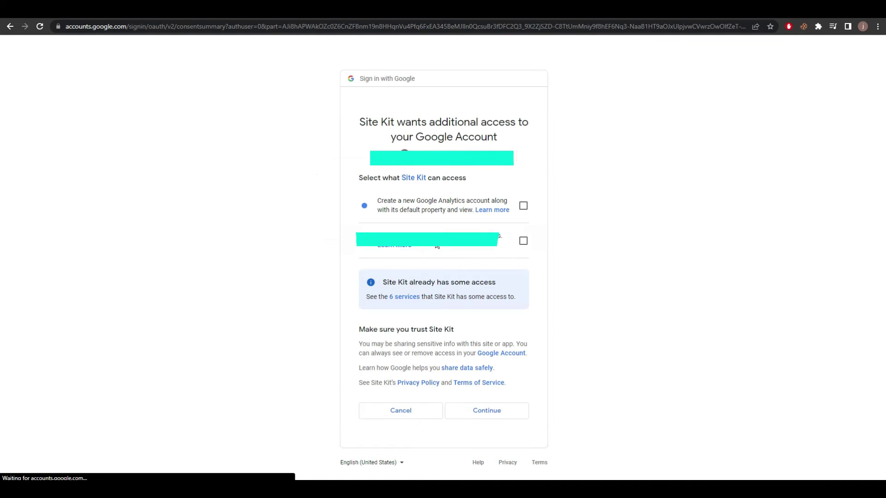
pyautogui.click(523, 206)
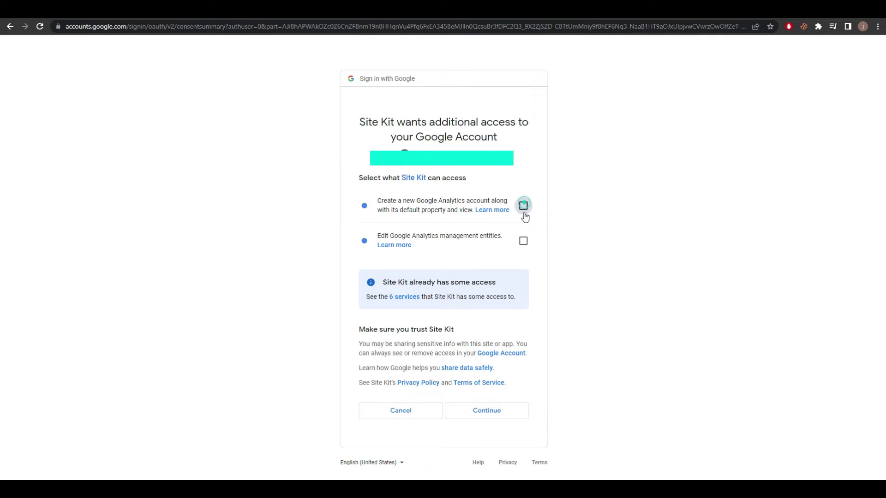
pyautogui.click(524, 241)
pyautogui.click(478, 407)
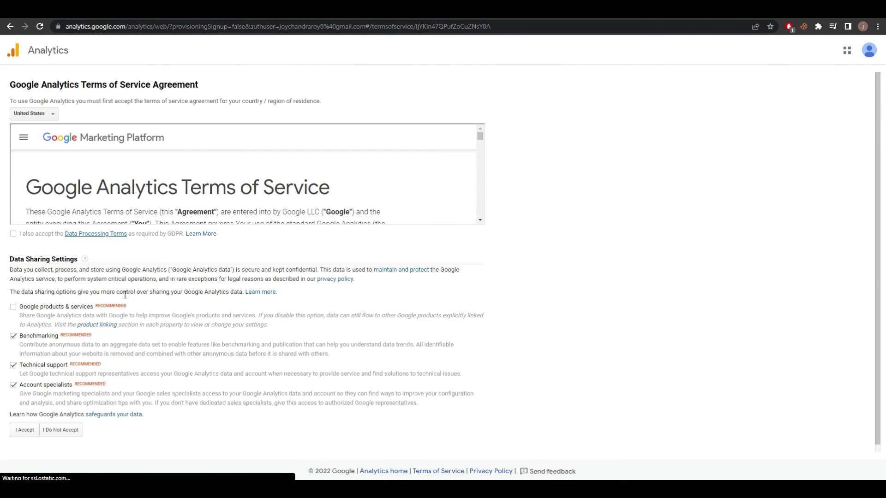
# Enable data sharing with Google products & services and accept the Google Analytics terms, including the Measurement Controller-Controller Data Protection Terms
pyautogui.click(13, 308)
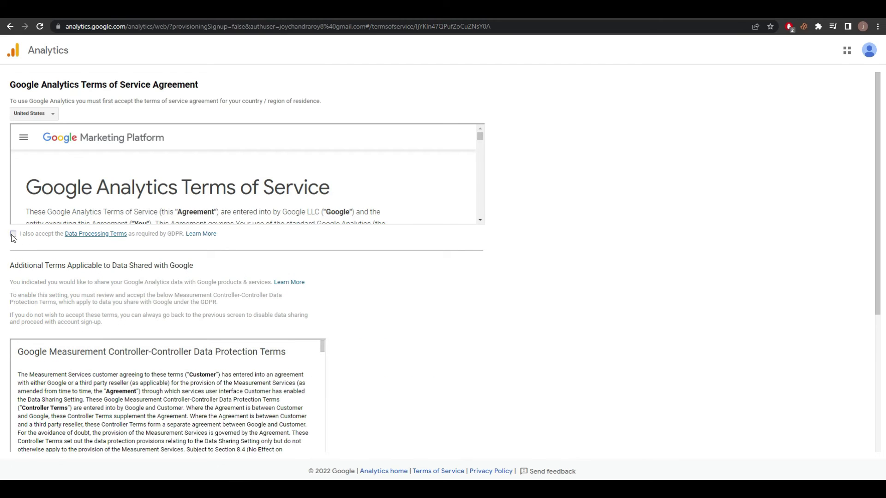
pyautogui.scroll(-4, 12, 237)
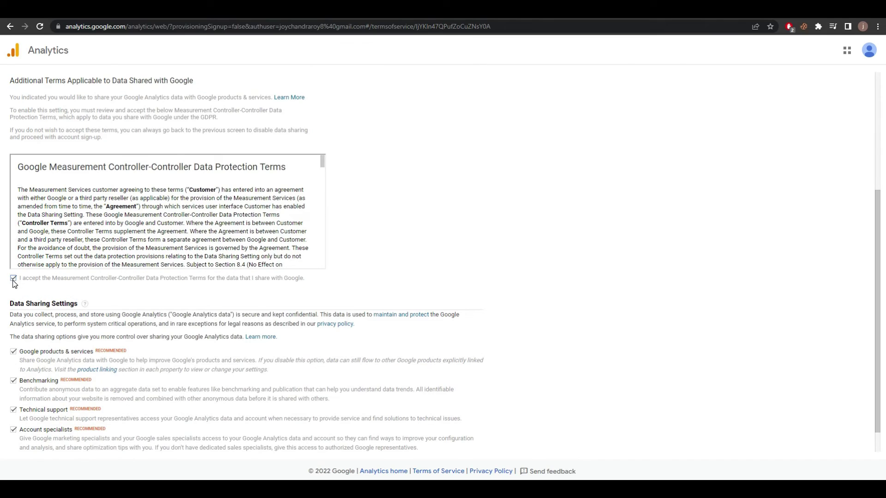
pyautogui.scroll(-1, 15, 283)
pyautogui.click(26, 445)
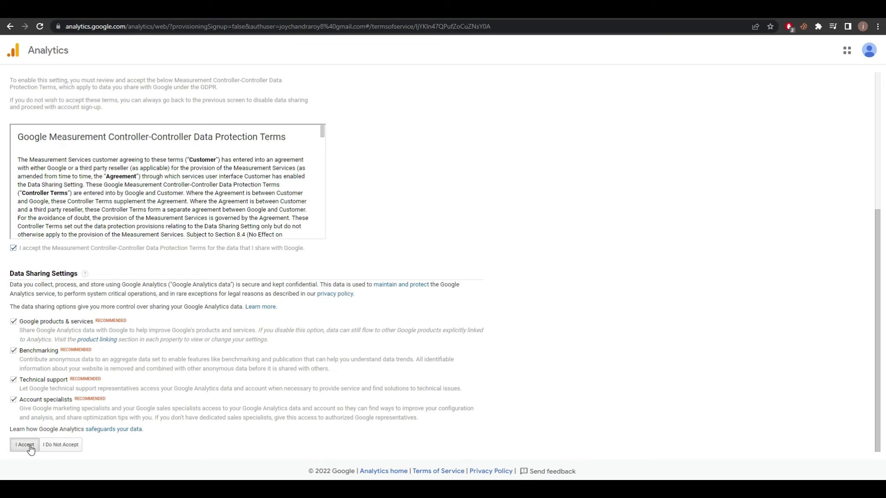
pyautogui.scroll(5, 87, 275)
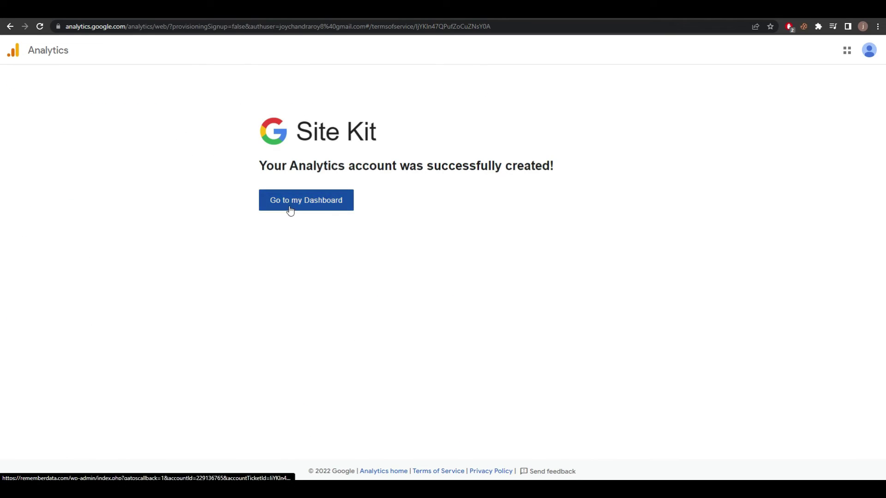
# Return to the Site Kit dashboard and go through its feature tour to the end
pyautogui.click(290, 211)
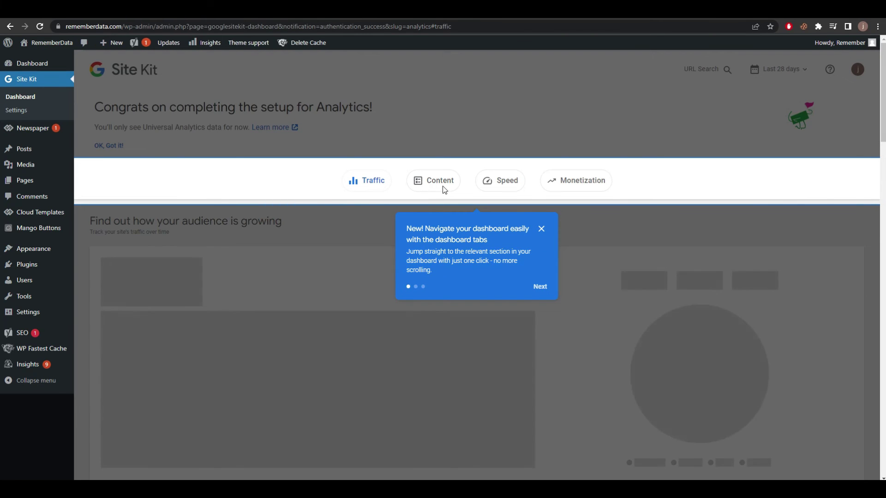
pyautogui.click(540, 287)
pyautogui.click(772, 156)
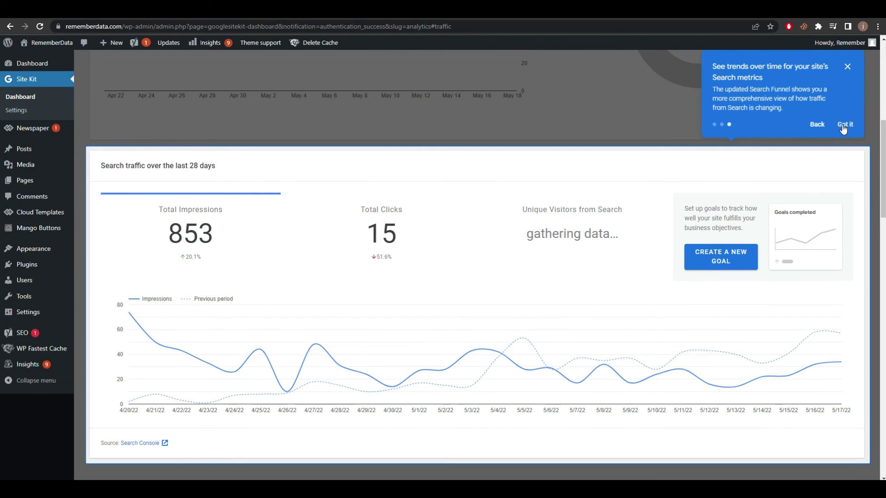
pyautogui.click(844, 125)
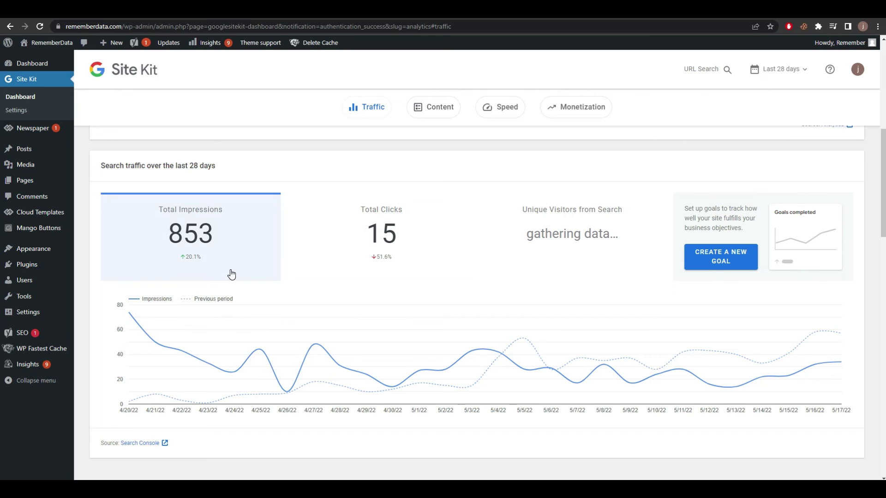
# Review the Site Kit dashboard from search traffic and top queries down to the speed and AdSense monetization sections
pyautogui.scroll(-1, 231, 273)
pyautogui.scroll(-1, 627, 212)
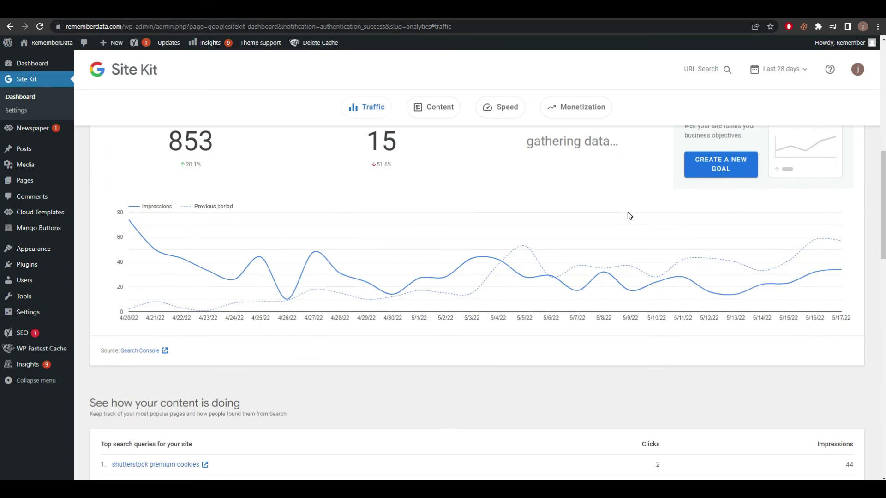
pyautogui.scroll(2, 627, 212)
pyautogui.scroll(-15, 627, 212)
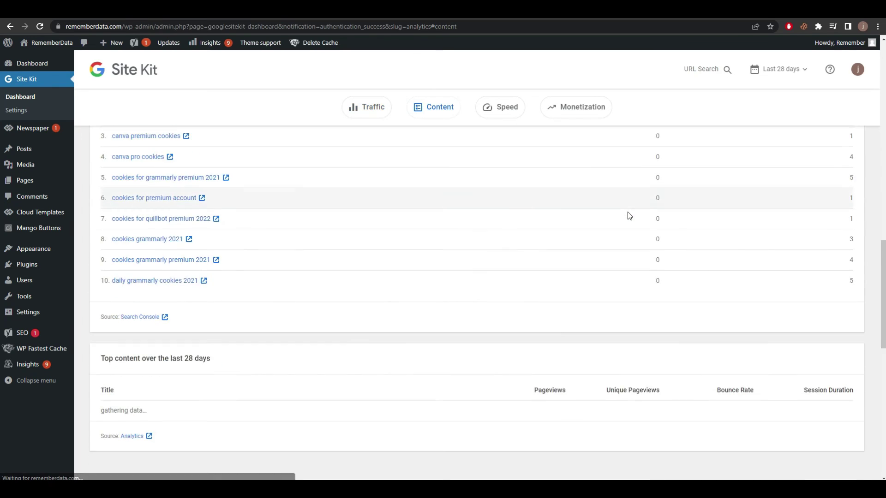
pyautogui.scroll(-5, 627, 212)
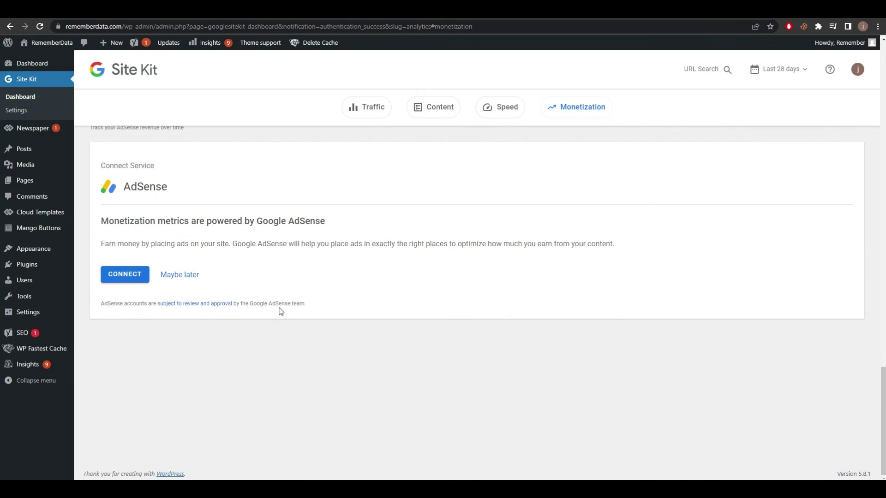
pyautogui.scroll(12, 331, 277)
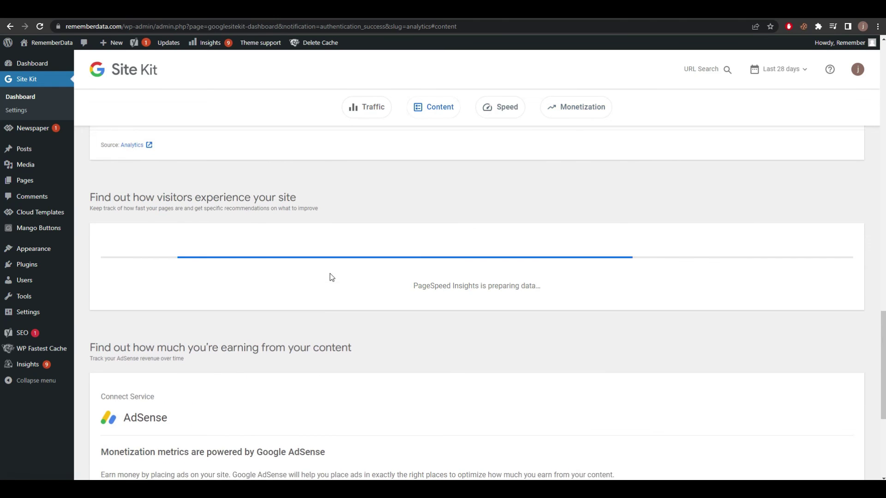
pyautogui.scroll(10, 330, 277)
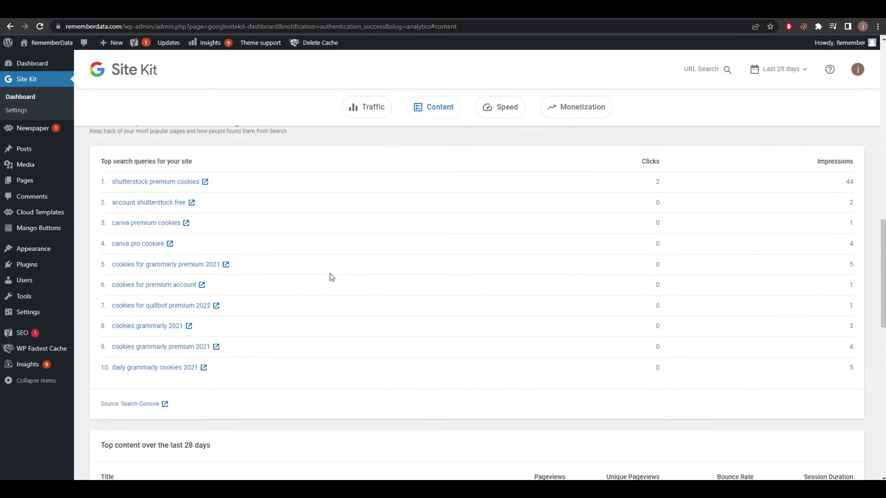
pyautogui.scroll(10, 331, 276)
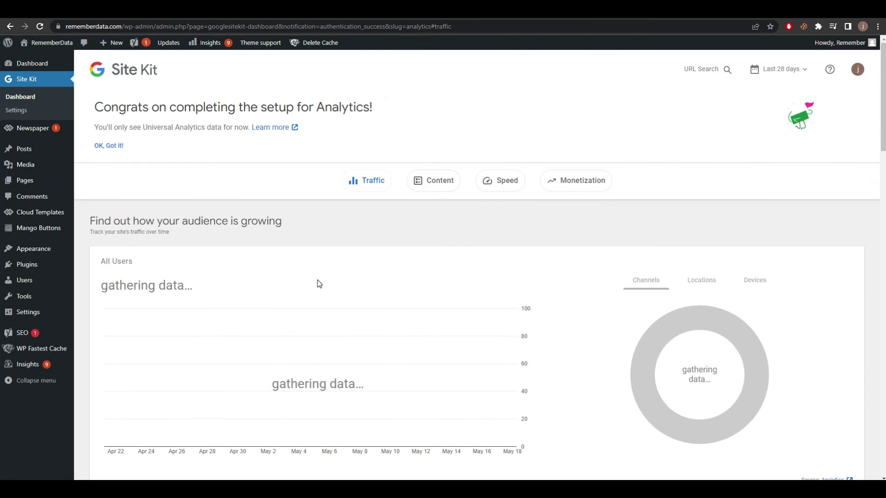
# Go to the dashboard's Content section and examine the top search queries and top content over the last 28 days
pyautogui.click(429, 185)
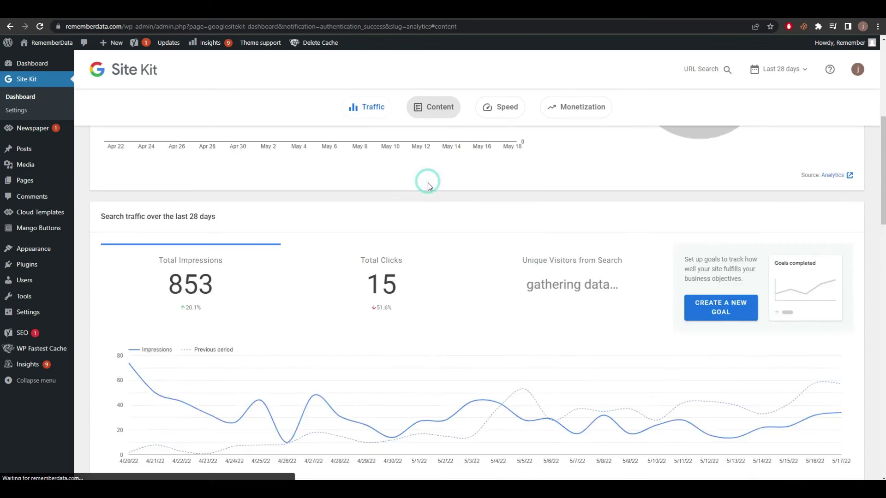
pyautogui.scroll(-4, 177, 342)
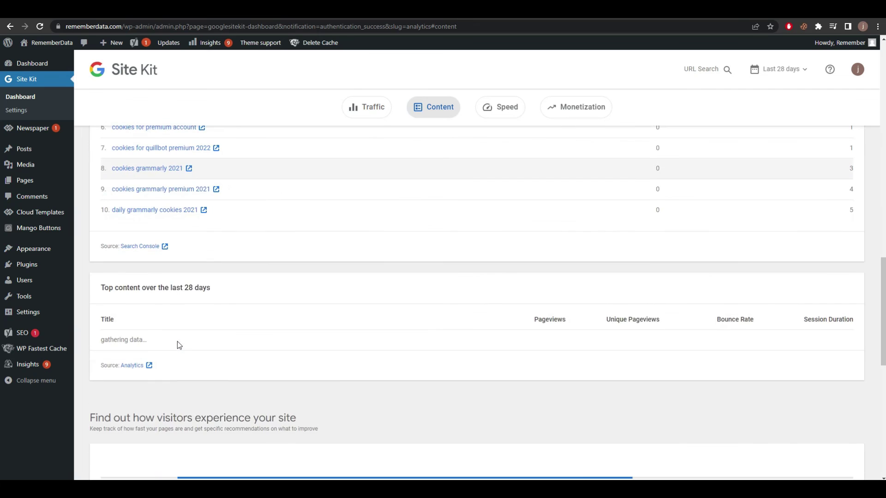
pyautogui.scroll(5, 178, 339)
pyautogui.scroll(-3, 618, 335)
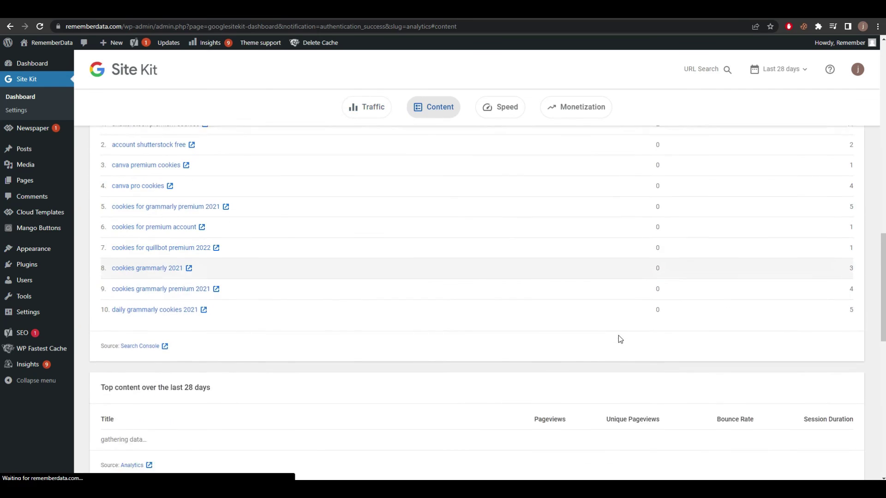
pyautogui.scroll(2, 618, 336)
pyautogui.scroll(10, 618, 336)
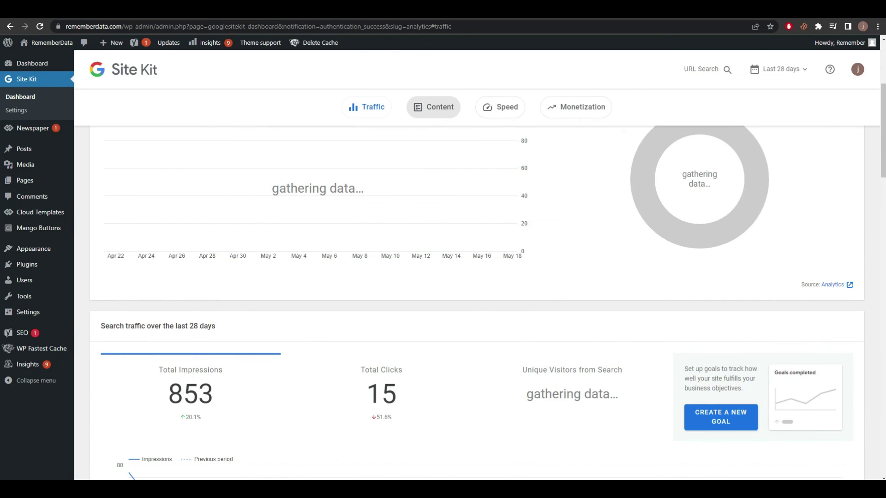
pyautogui.click(788, 489)
pyautogui.rightClick(770, 475)
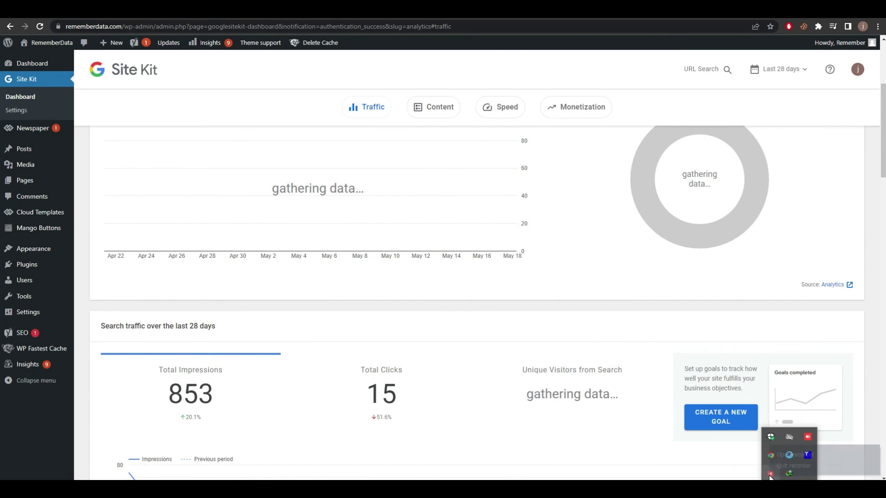